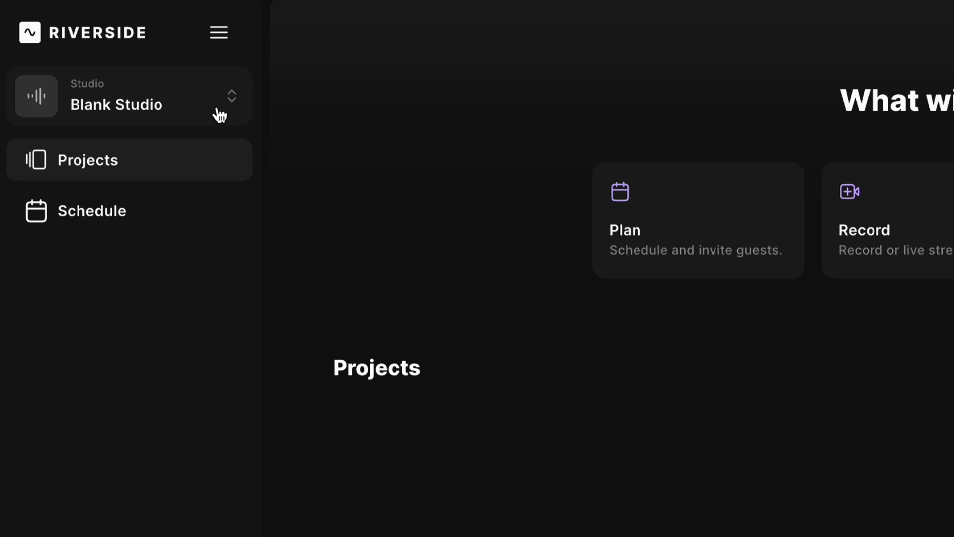
Step: Set up a Blank Studio recording with the connected phone camera and built-in microphone
click(219, 115)
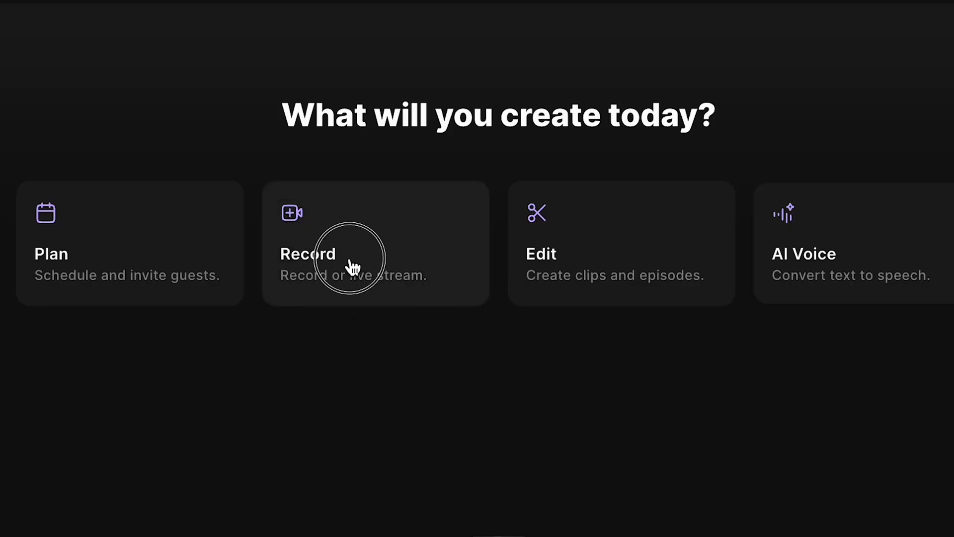
click(351, 263)
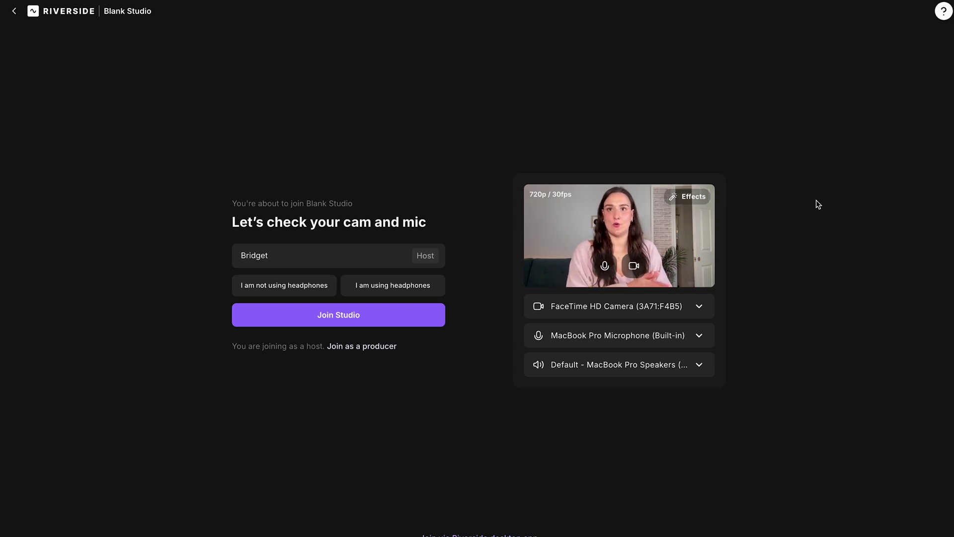
click(699, 305)
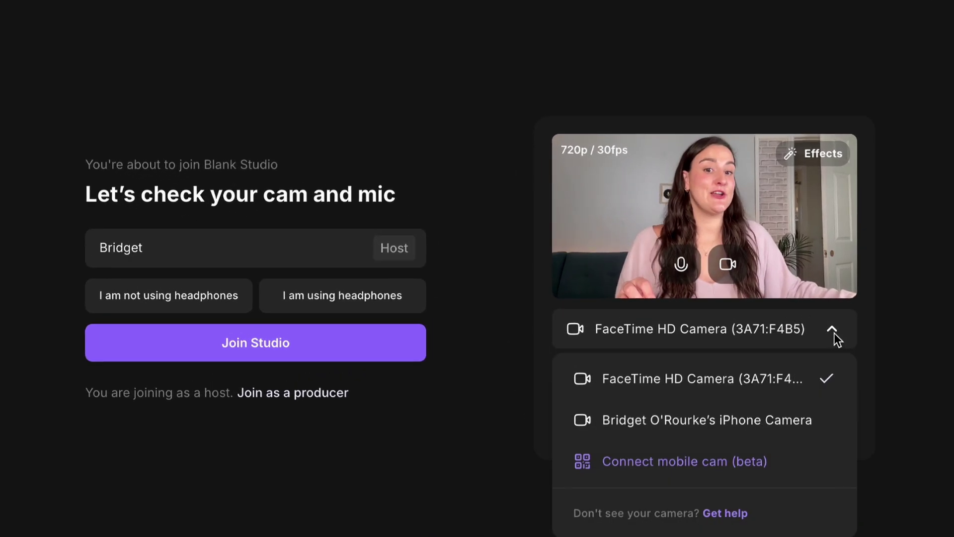
click(774, 460)
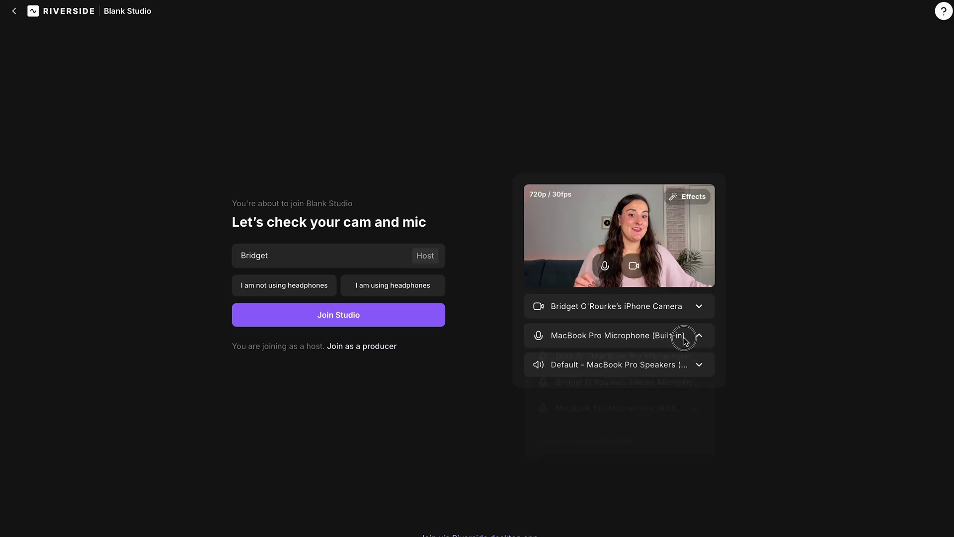
click(810, 378)
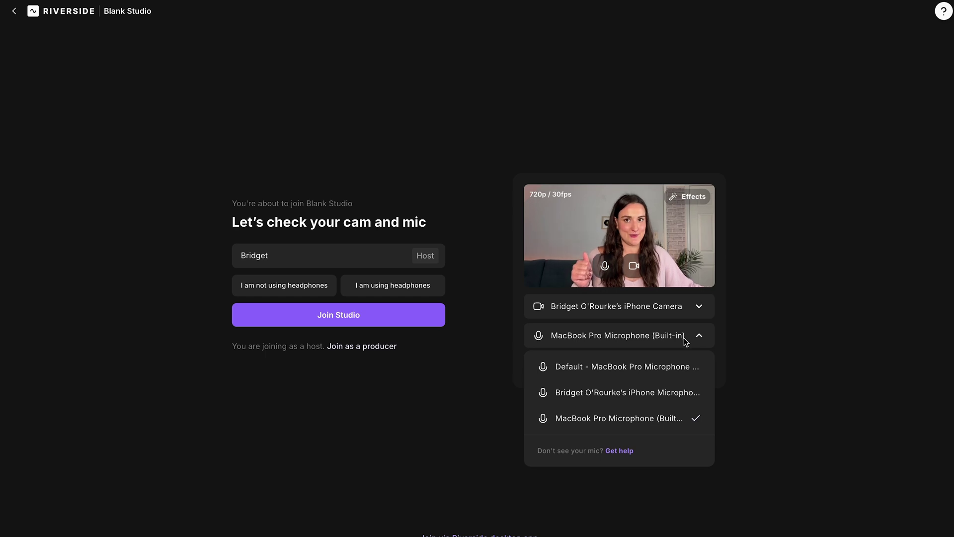
click(685, 338)
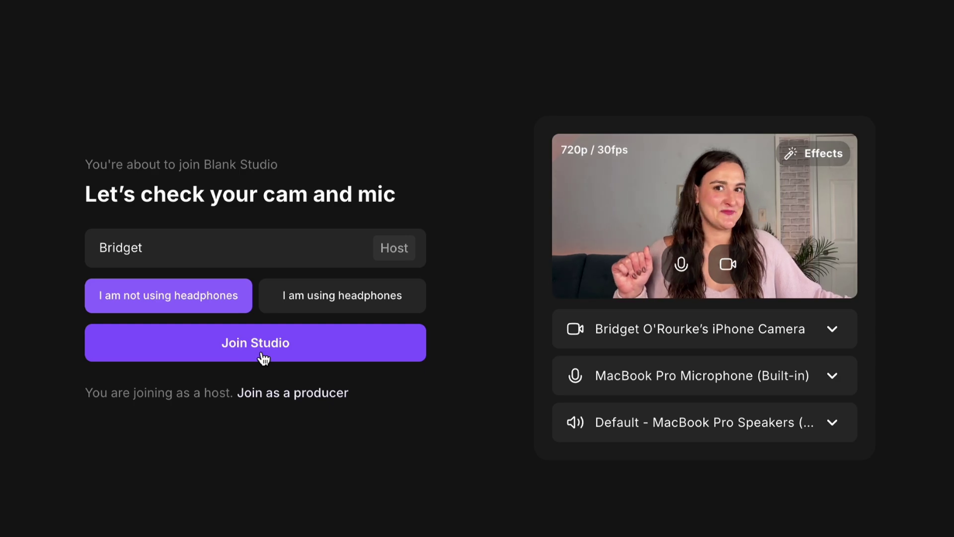
Step: Join Blank Studio as host and show the script in large teleprompter mode
click(263, 358)
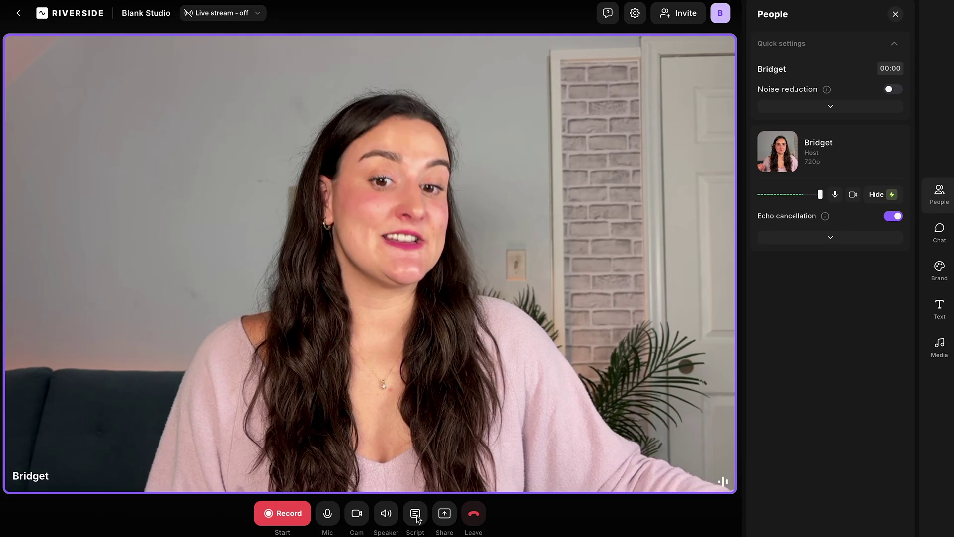
click(415, 514)
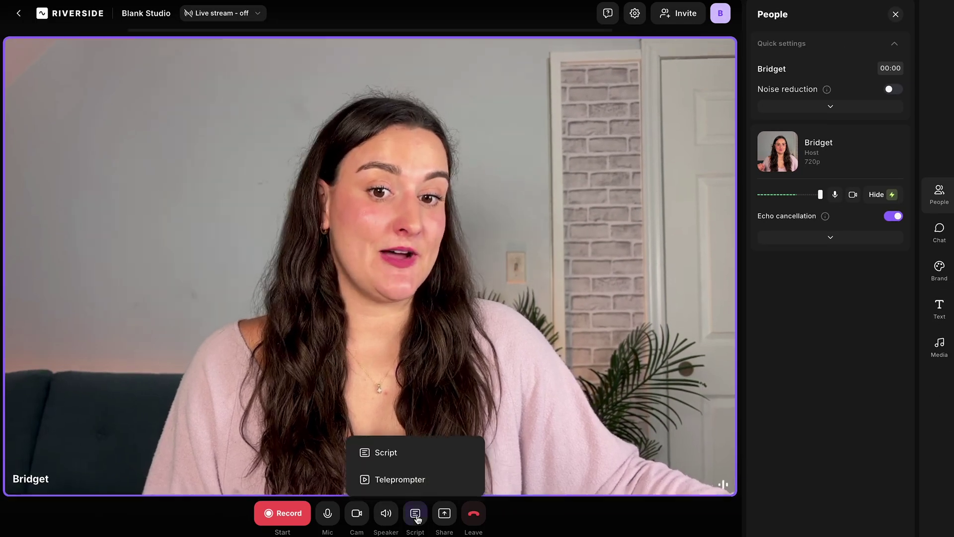
click(383, 452)
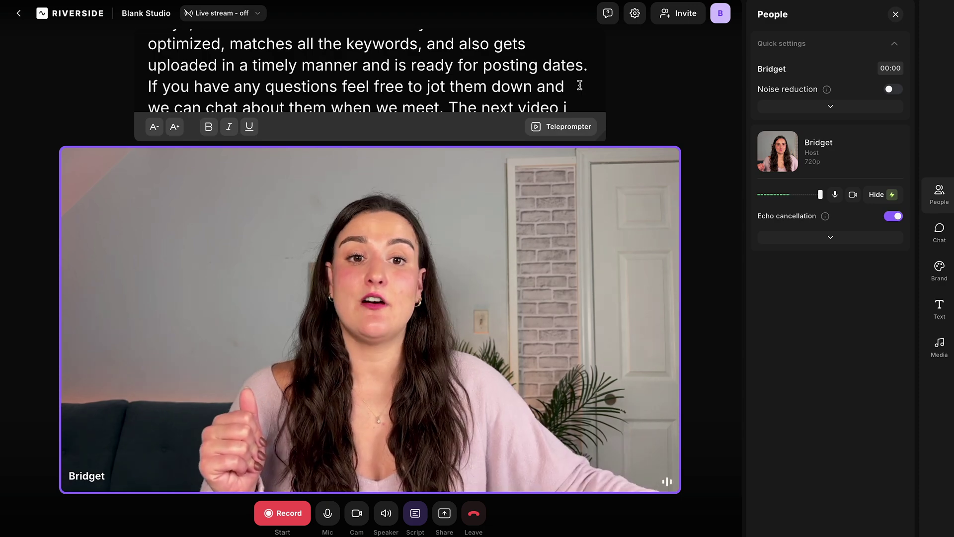
click(564, 128)
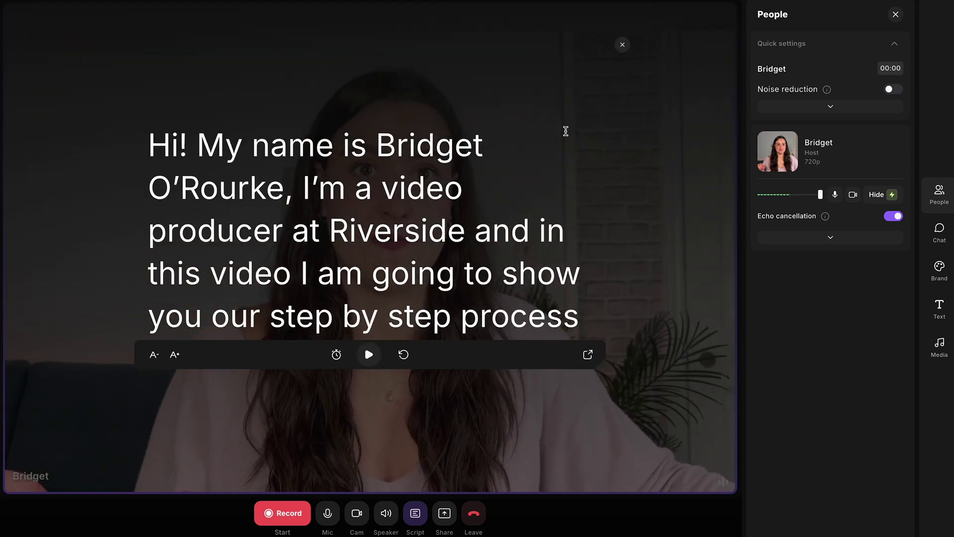
Step: Exit teleprompter mode, share the Notion script tab, then stop sharing
click(566, 131)
click(444, 513)
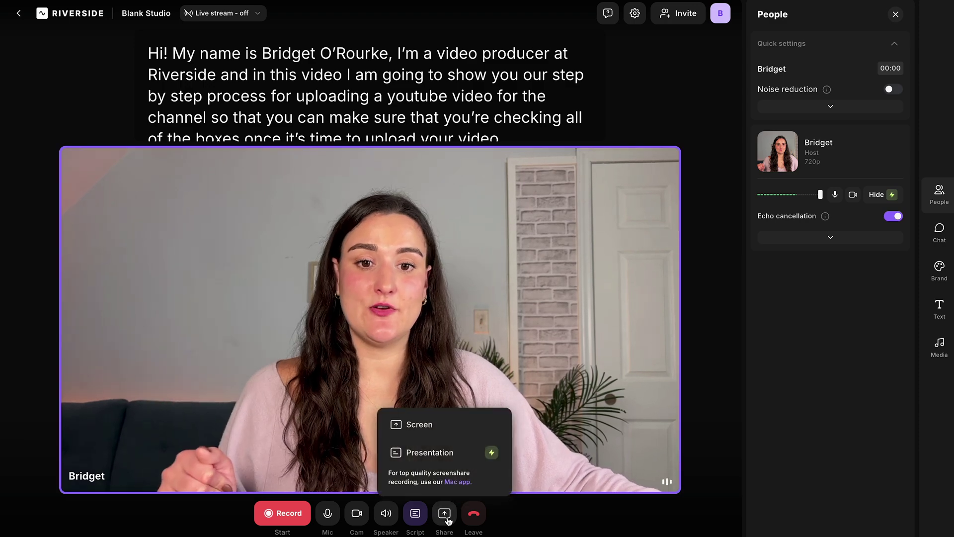
click(452, 422)
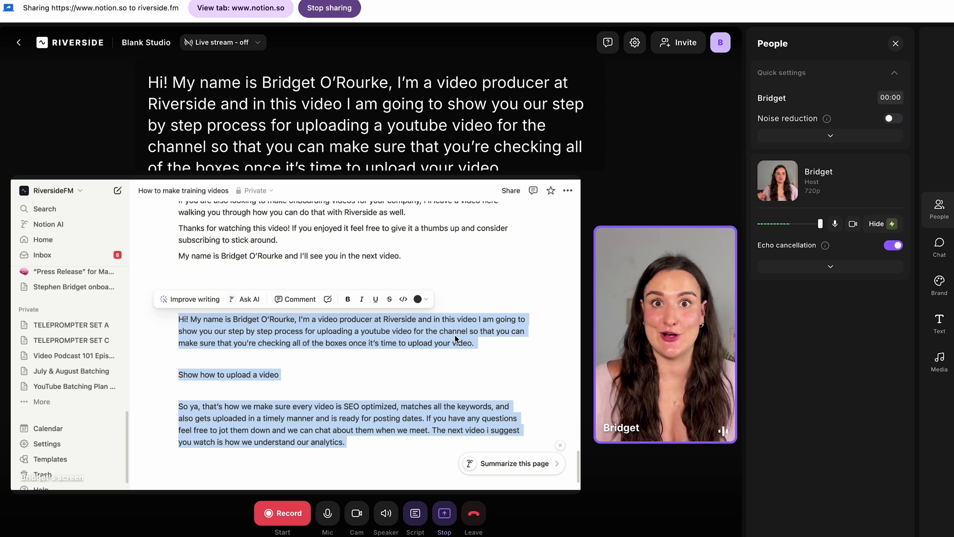
click(444, 513)
click(445, 515)
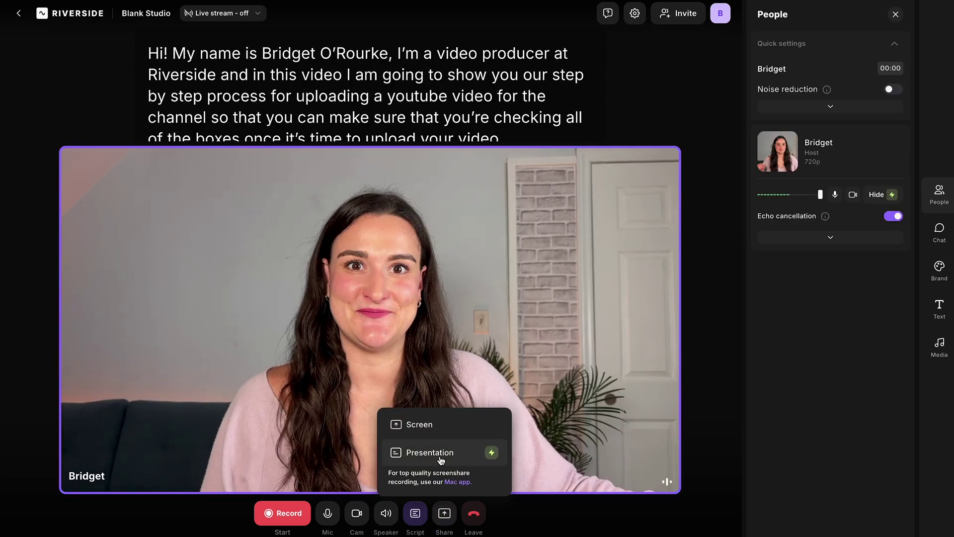
click(357, 413)
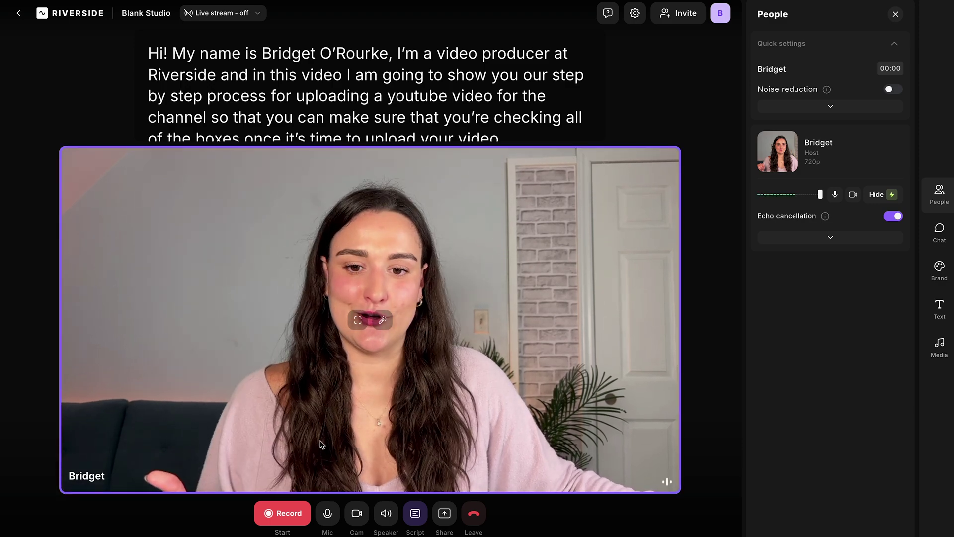
click(288, 519)
Step: Record a first take, stop it so it uploads, then start a second take
click(273, 452)
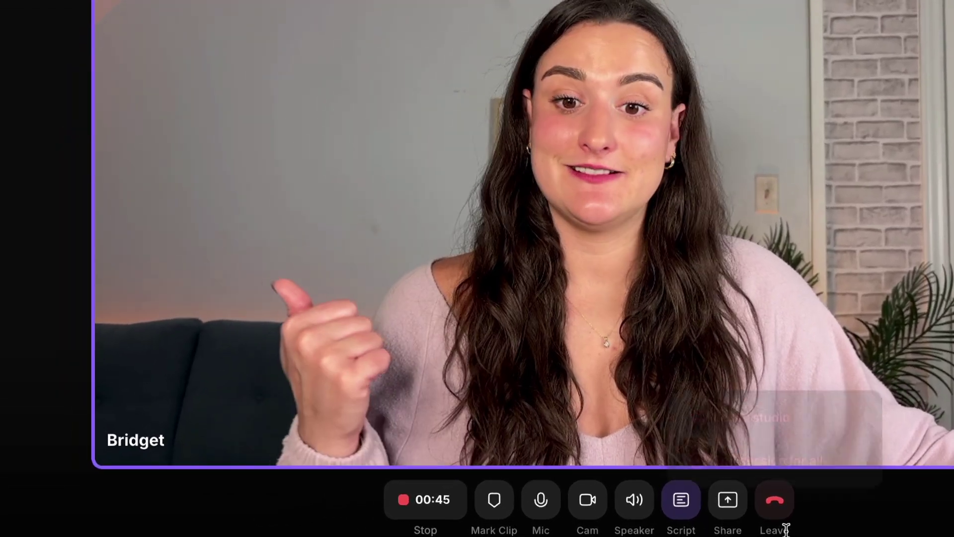
click(428, 515)
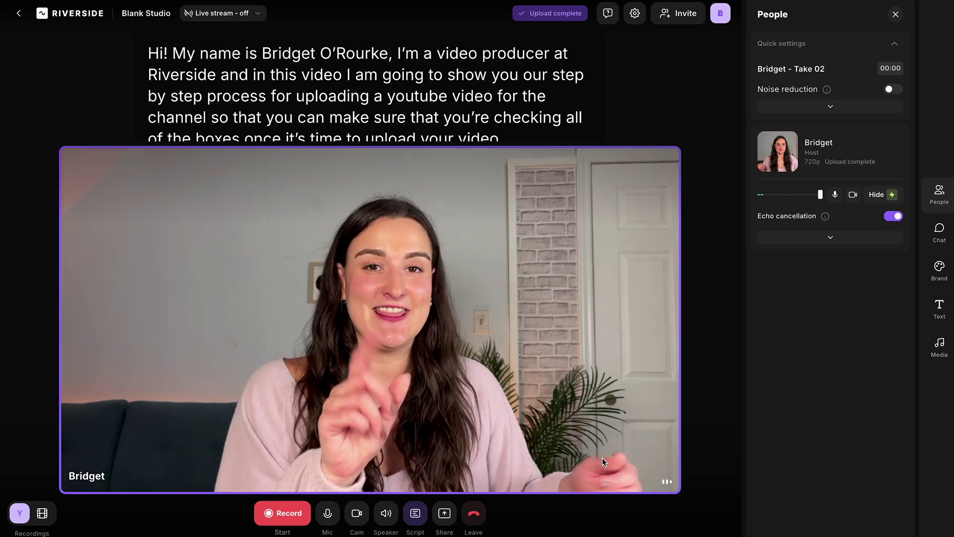
click(282, 513)
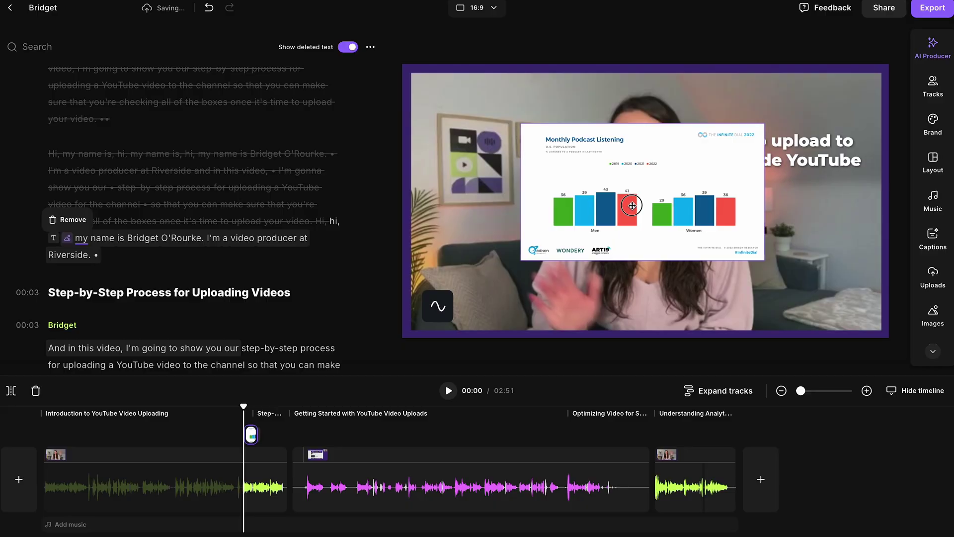
Step: Enlarge the podcast chart overlay to fill the preview, browse sound effects, then stop recording
drag(523, 262, 558, 240)
click(619, 107)
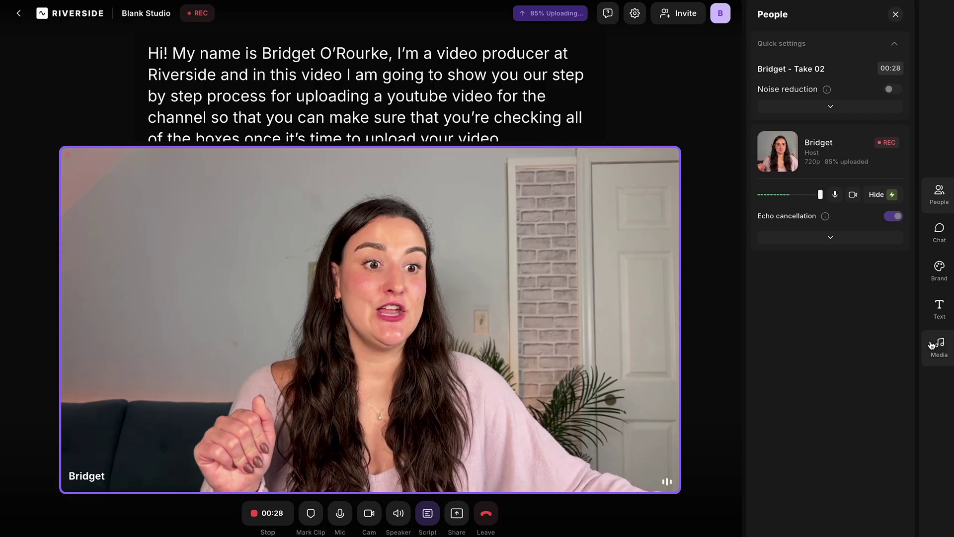
click(947, 352)
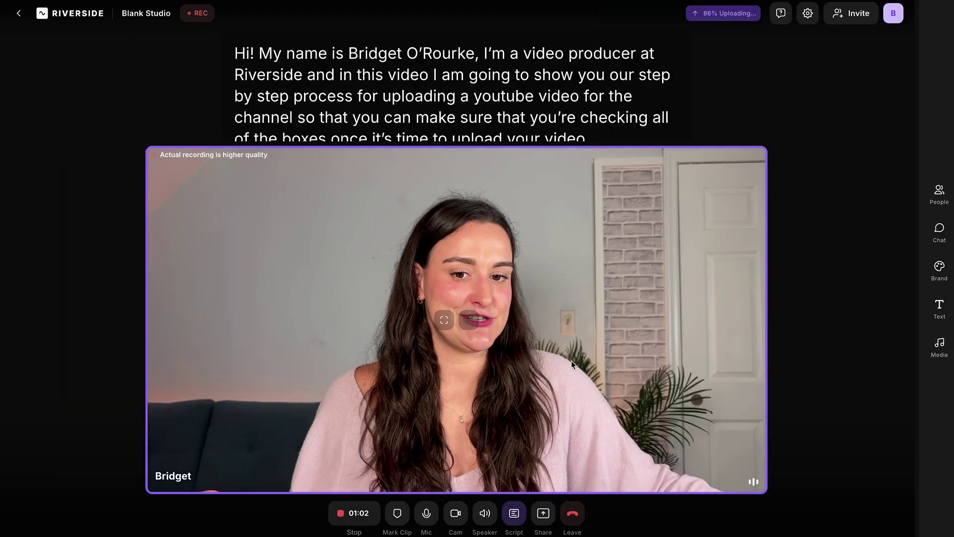
click(351, 526)
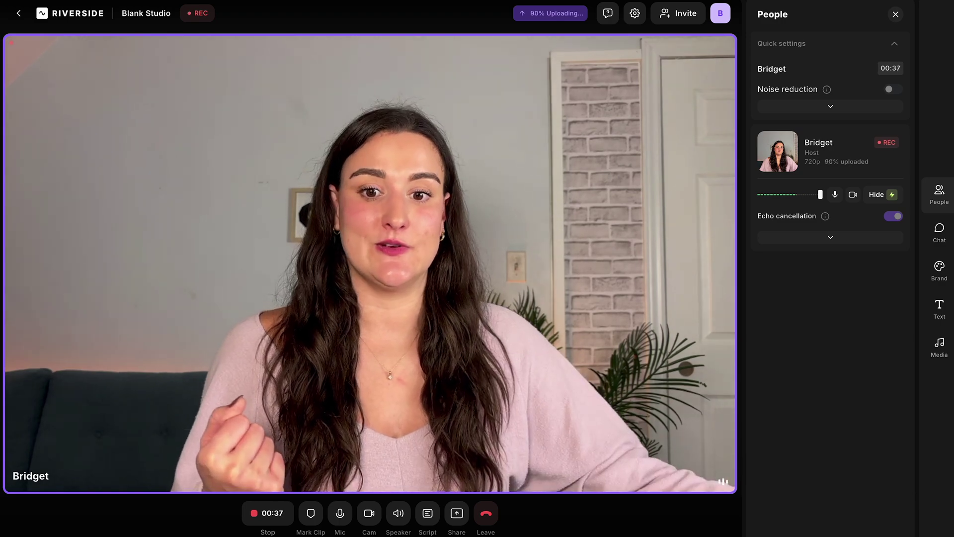
click(268, 513)
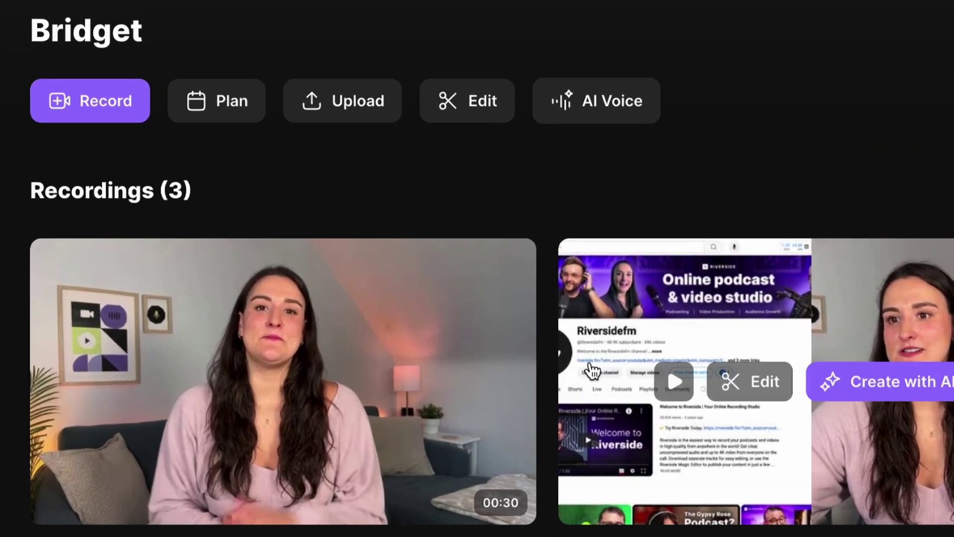
Step: Open the recordings in the editor, review playback, and delete the duplicated intro passage from the transcript
click(483, 119)
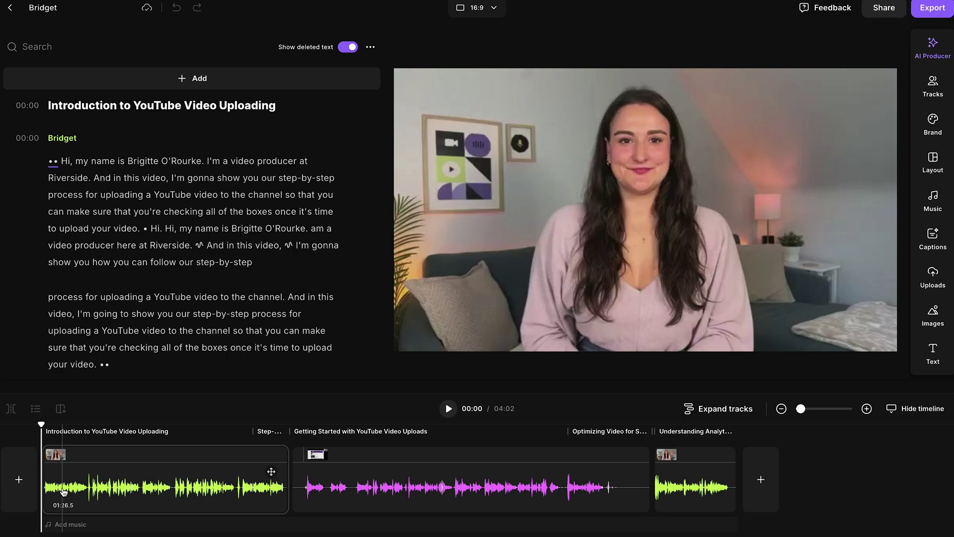
key(space)
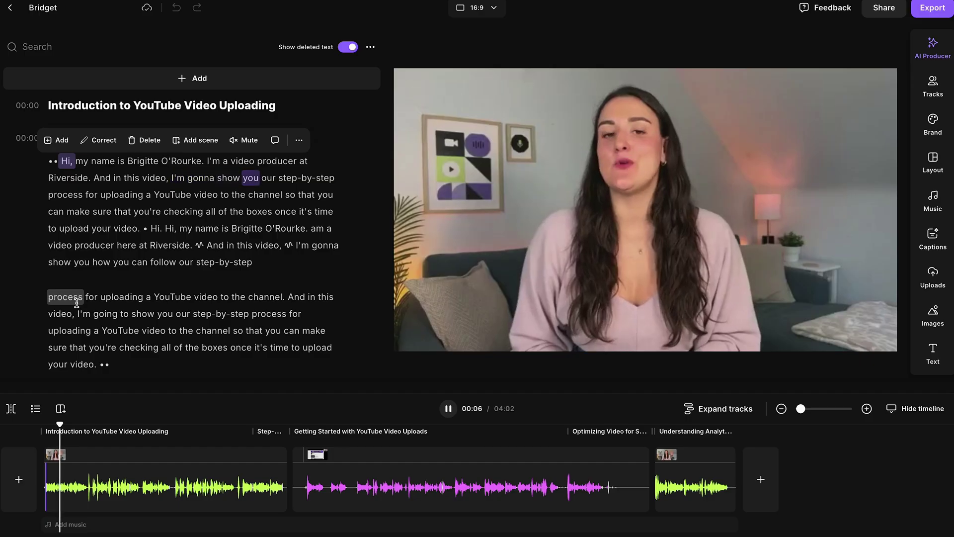
key(space)
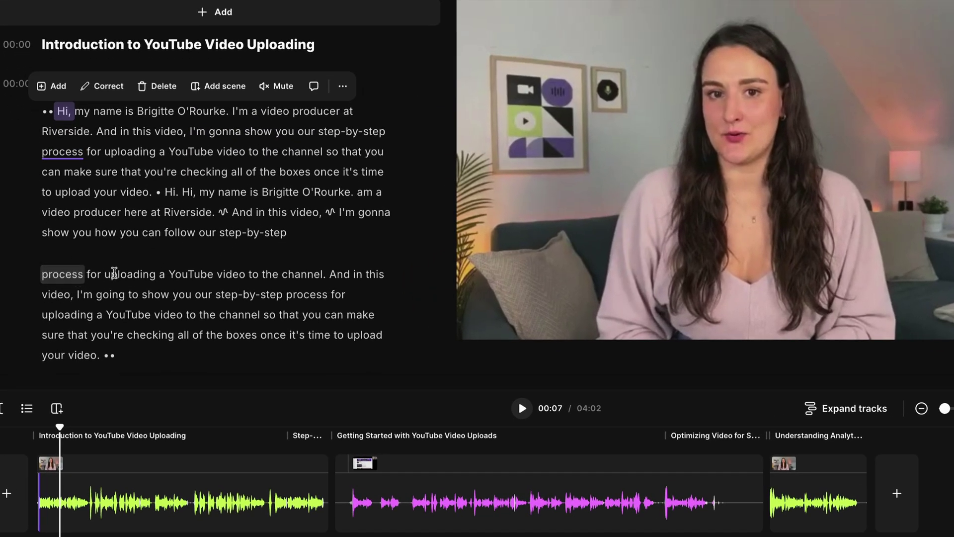
drag(182, 192, 34, 110)
drag(178, 192, 41, 110)
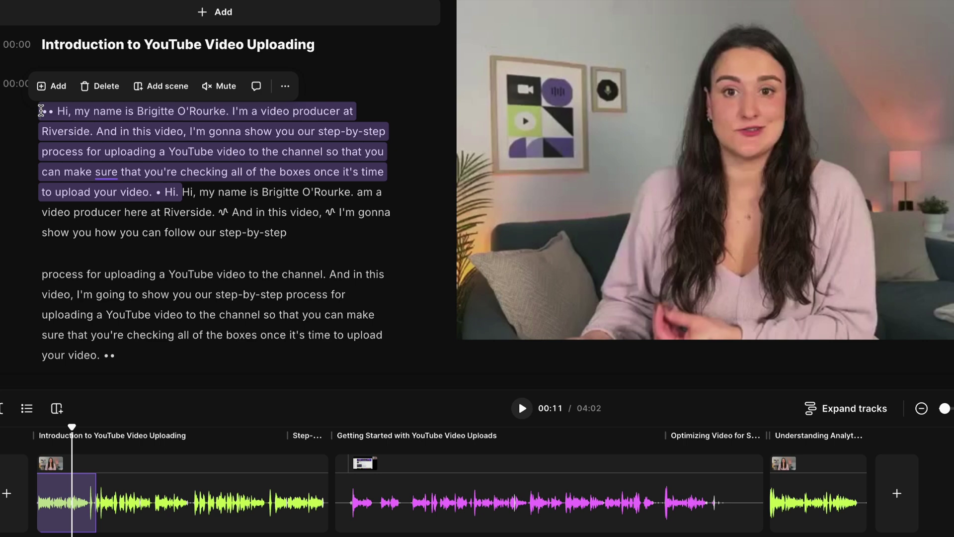
key(Delete)
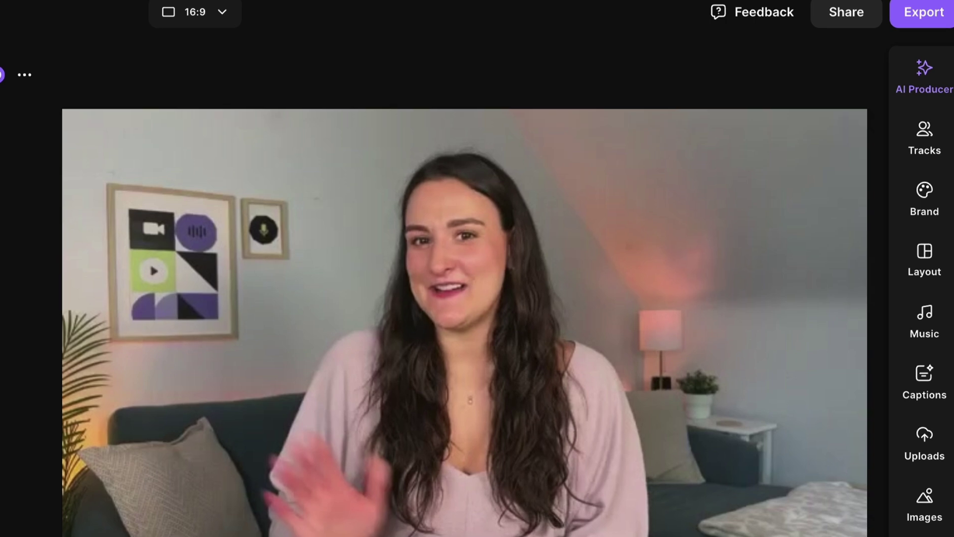
Step: Adjust the AI Producer pacing setting to remove some pauses
click(922, 69)
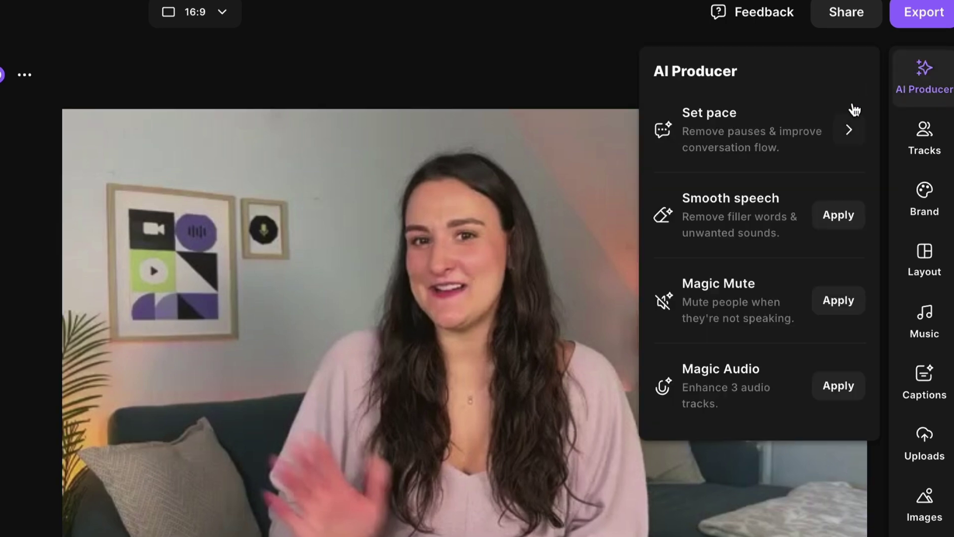
click(850, 132)
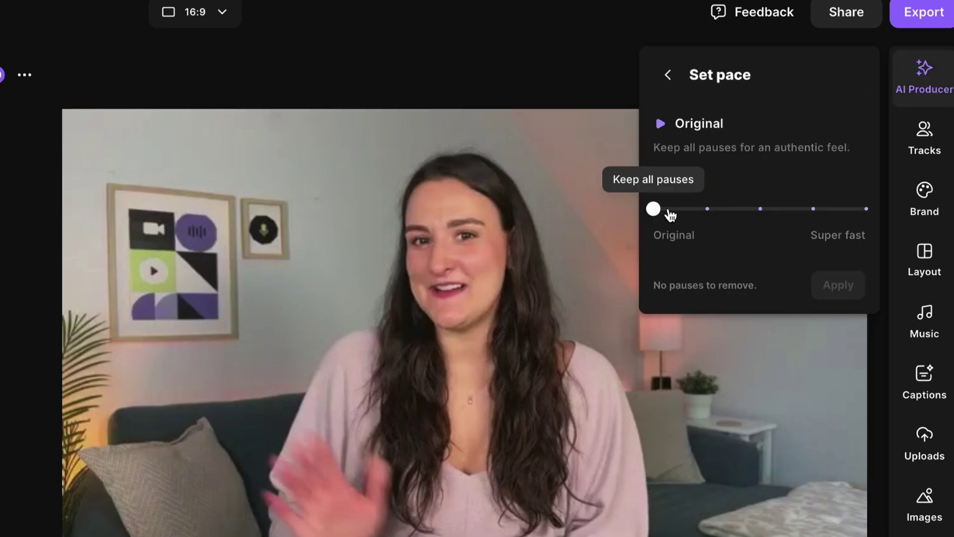
drag(669, 215, 750, 221)
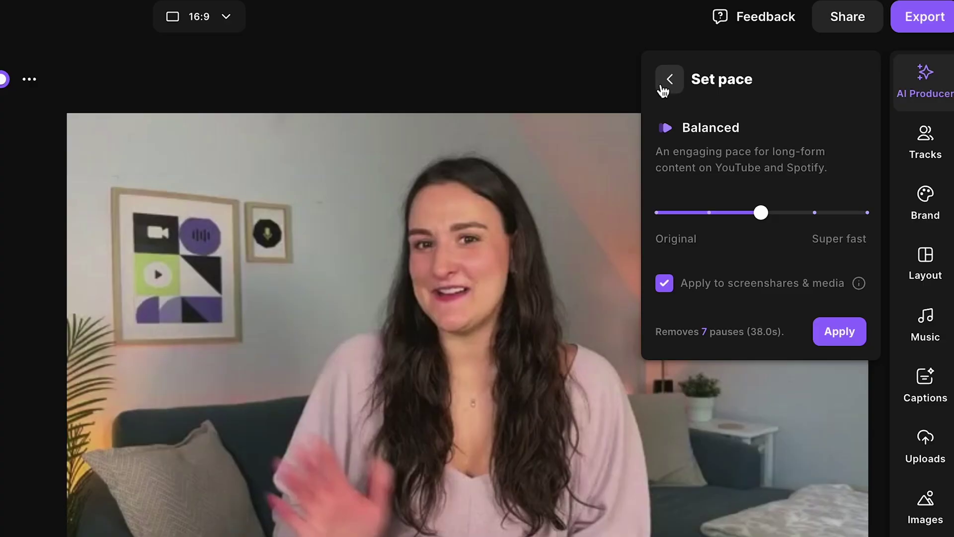
Step: Apply Magic Audio to enhance all three audio tracks
click(669, 83)
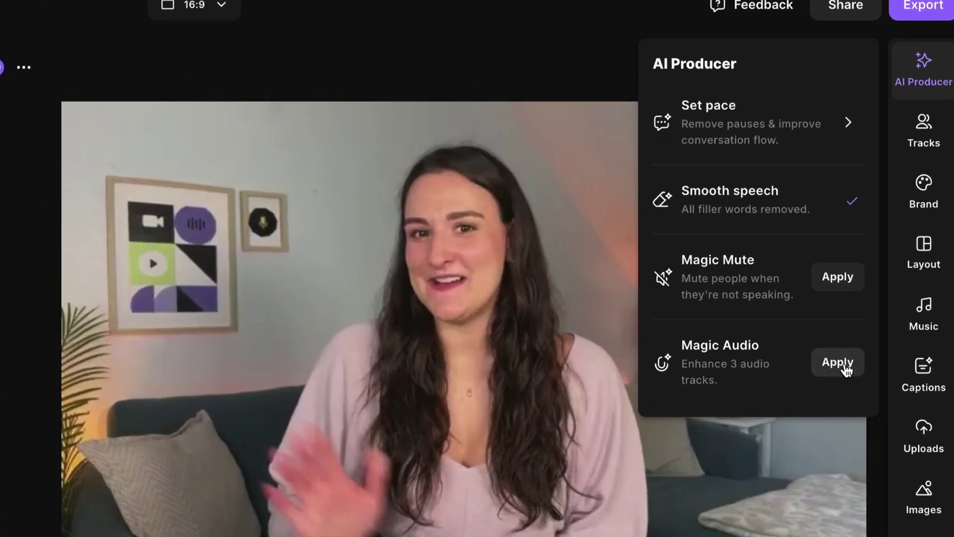
click(839, 364)
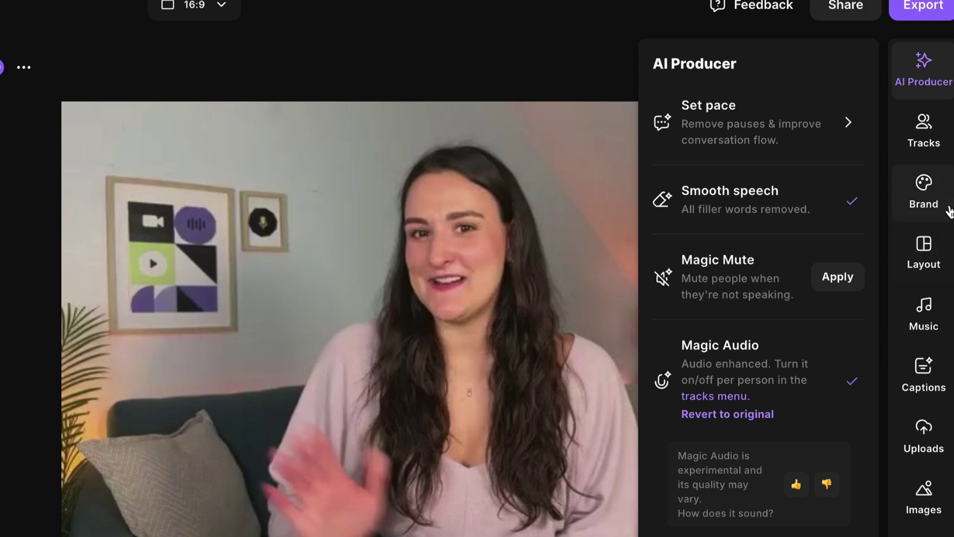
click(924, 195)
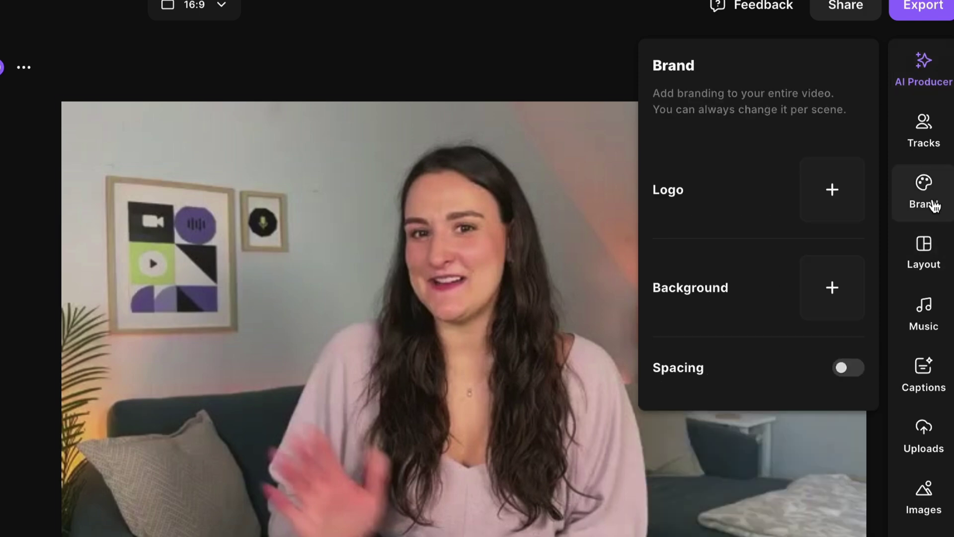
Step: Add the wave logo and place it in the video's lower-left corner
click(848, 199)
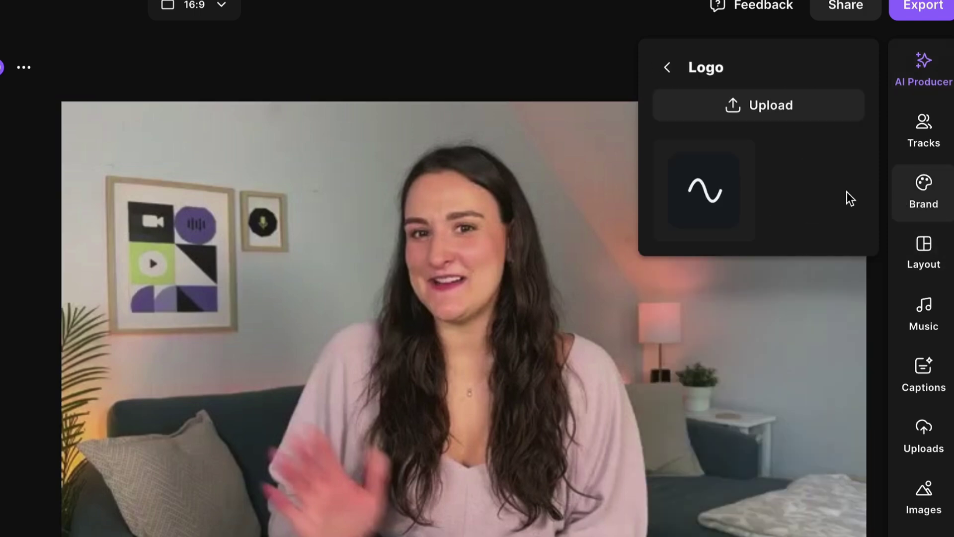
click(698, 204)
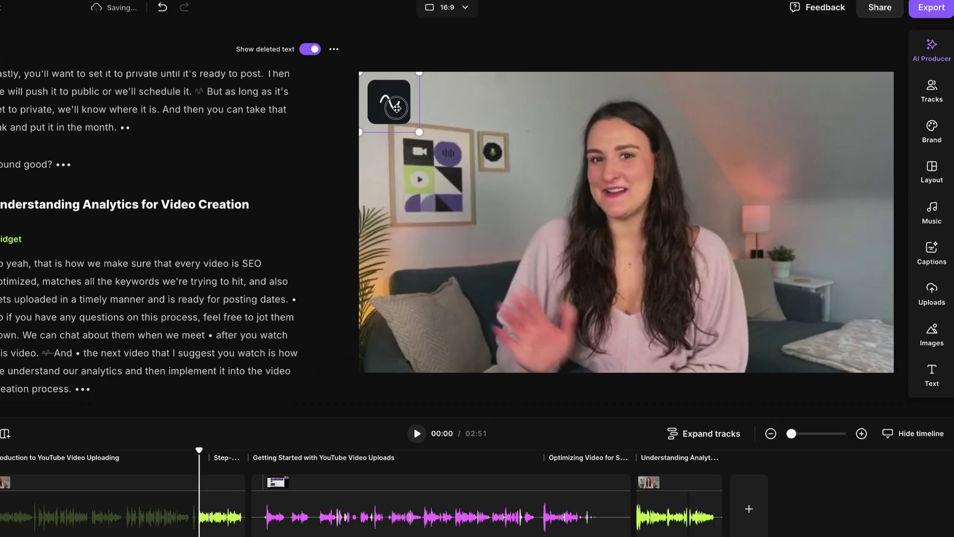
drag(93, 148, 102, 439)
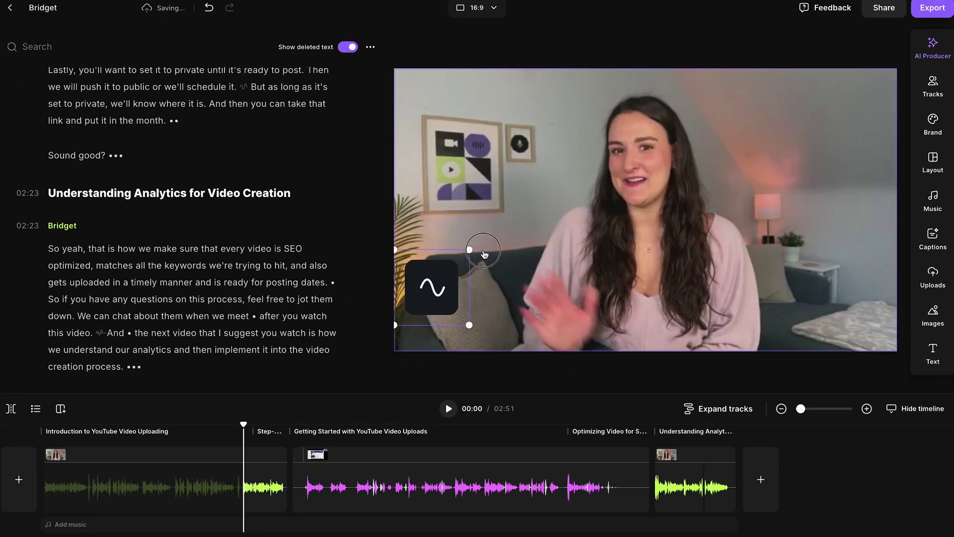
click(454, 284)
click(421, 316)
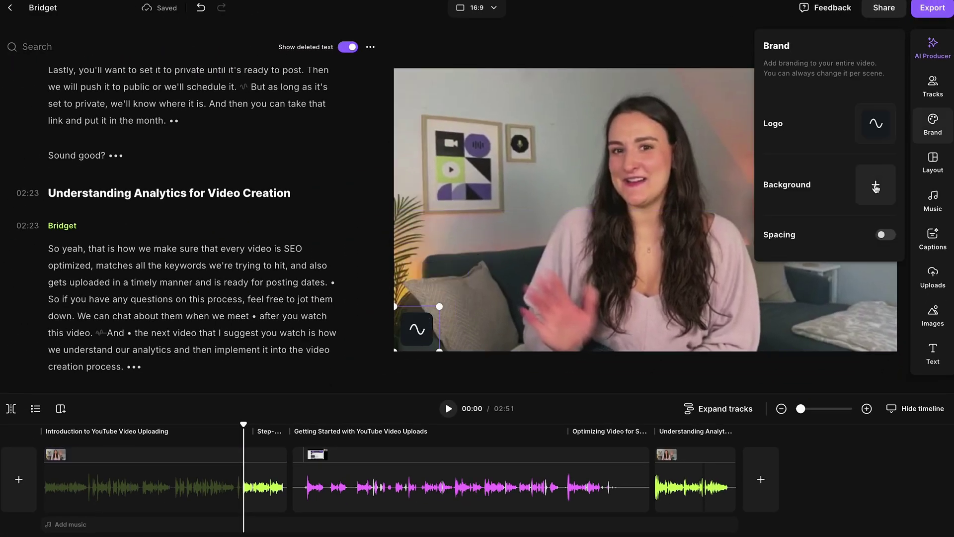
Step: Give the video a solid purple #9671FF background frame
click(876, 186)
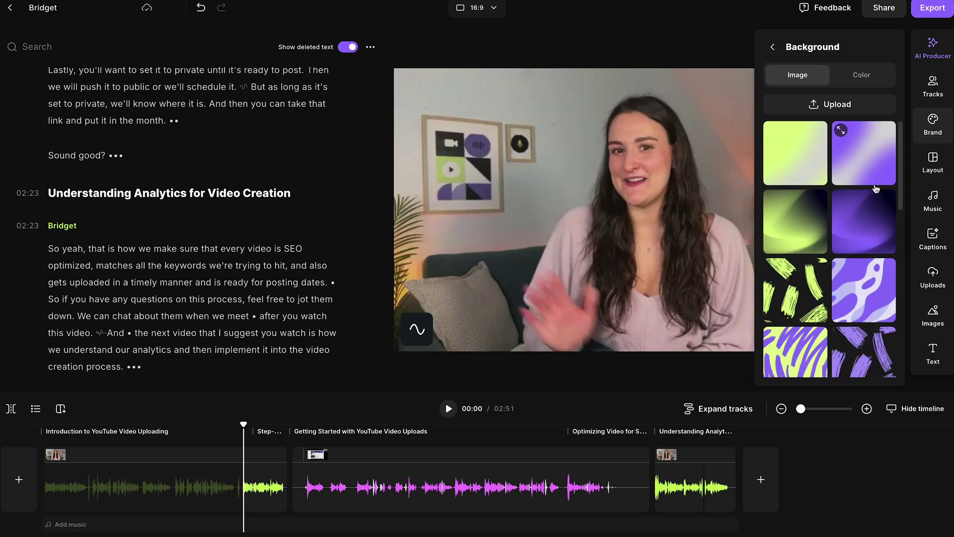
click(876, 78)
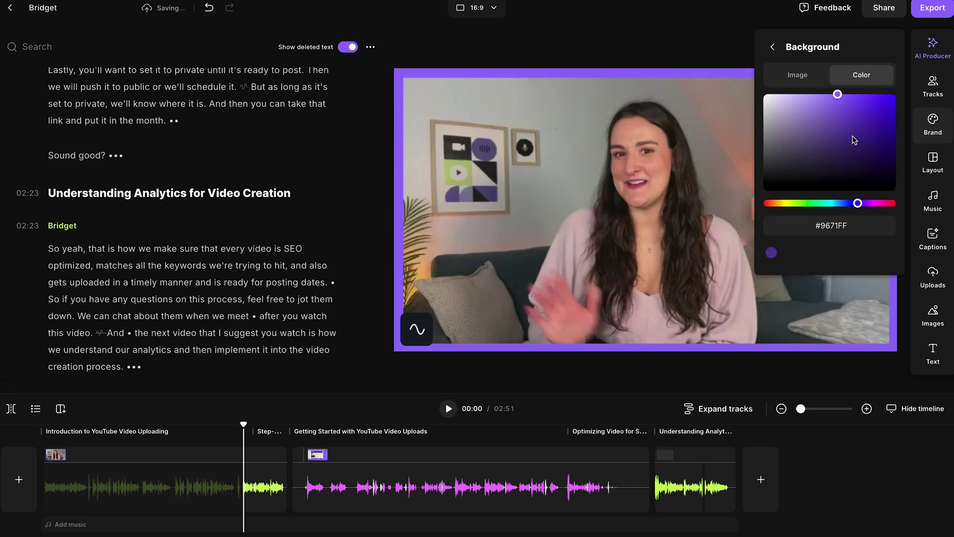
click(367, 494)
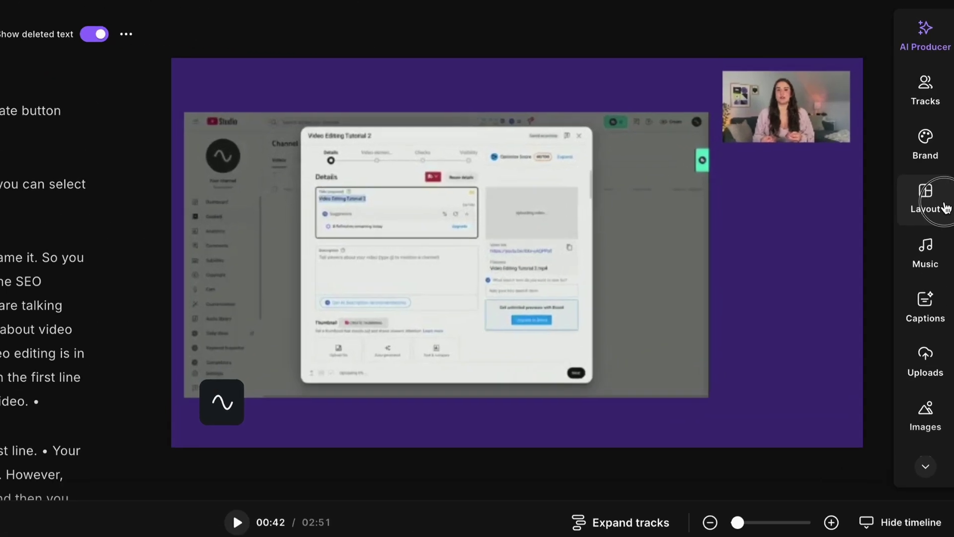
click(946, 169)
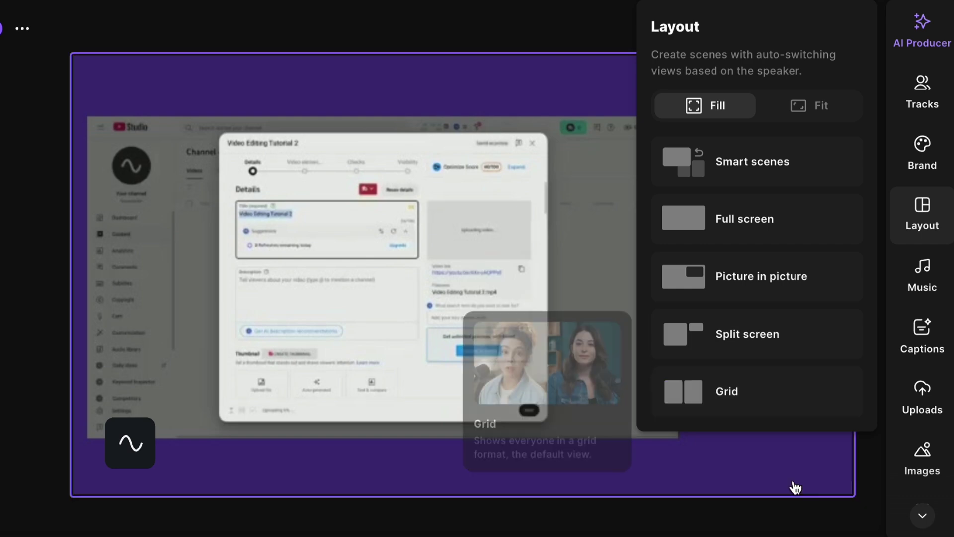
Step: Dismiss the Layout panel, keeping the current layout unchanged
click(799, 529)
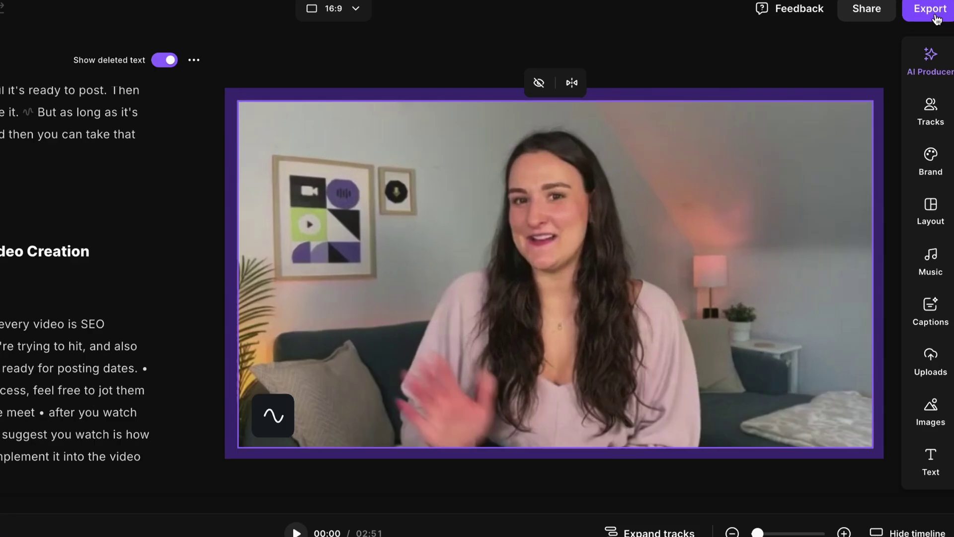
click(934, 9)
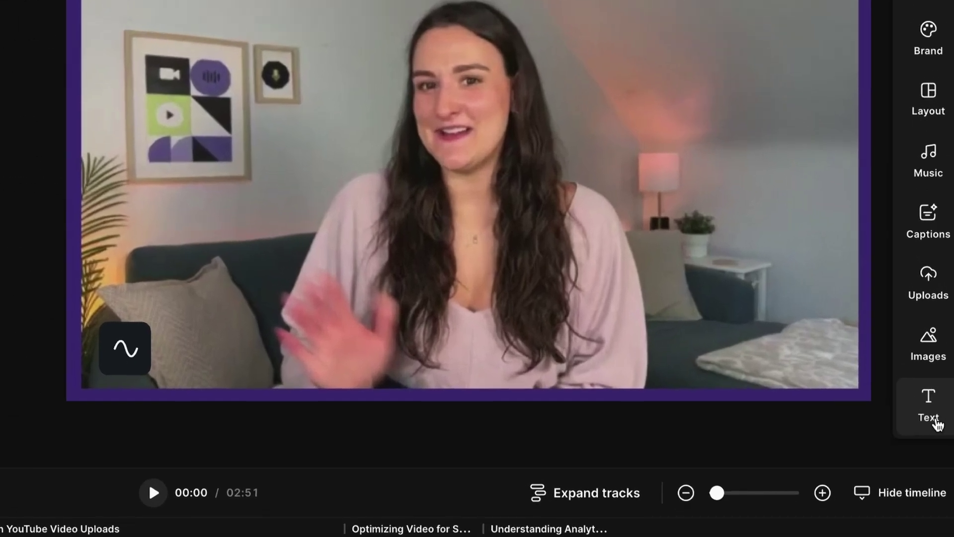
Step: Add a title box reading 'How to upload to Riverside YouTube'
click(938, 424)
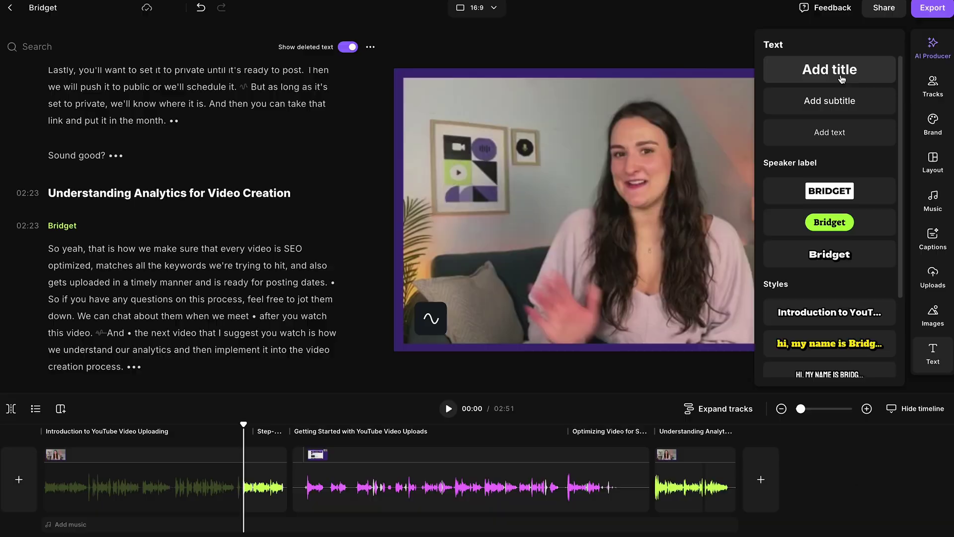
click(844, 75)
text(How to upl)
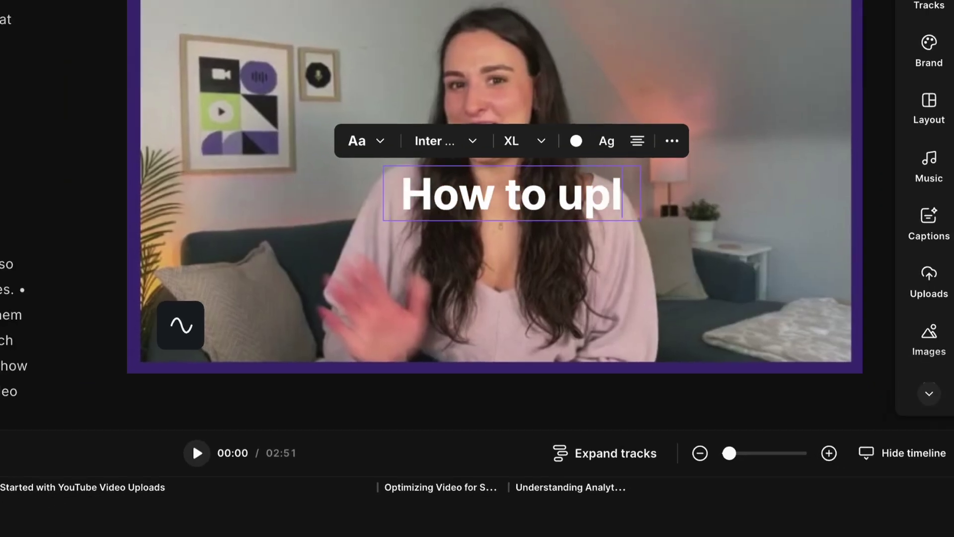
text(oad to Riverside YouTube)
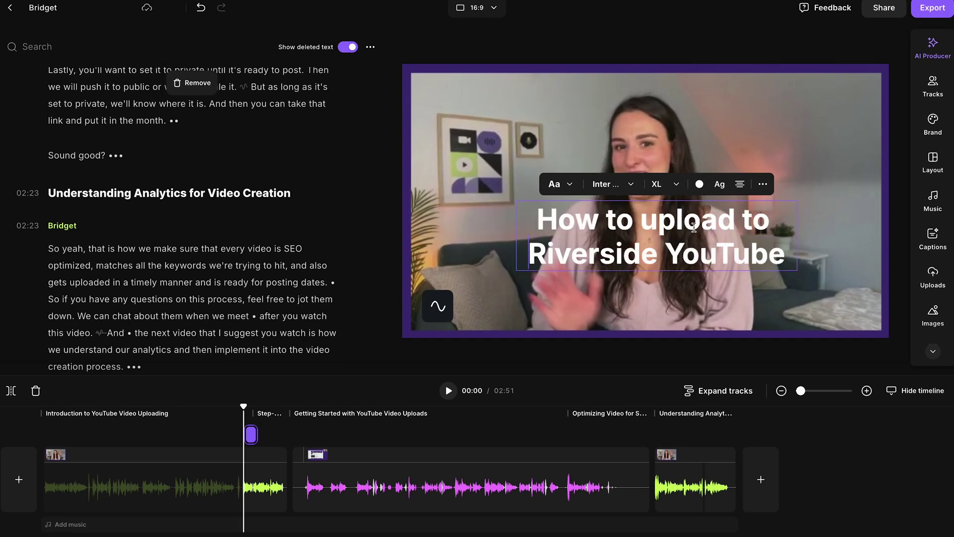
Step: Style the title medium size, Montserrat font, shadow style, and move it to the upper right
click(664, 184)
click(646, 118)
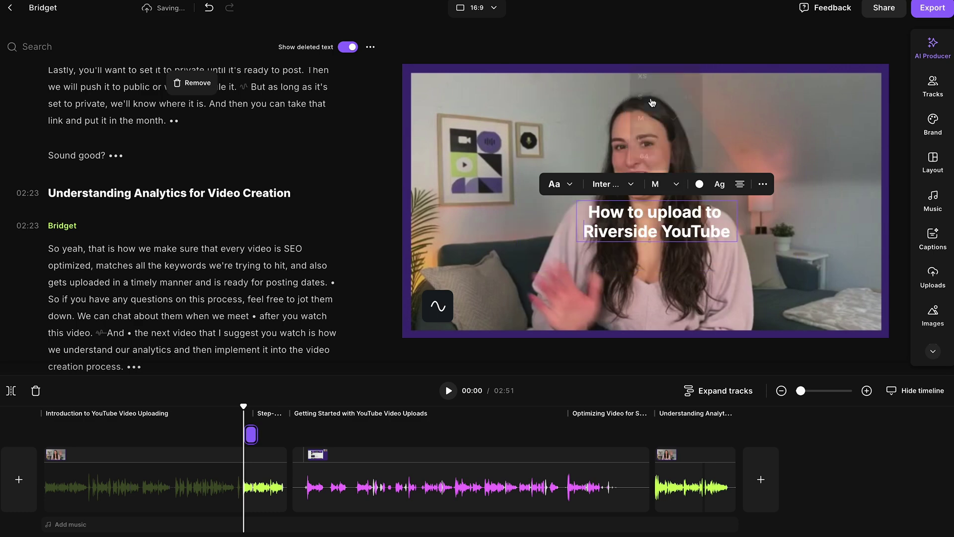
click(605, 187)
click(612, 55)
click(559, 184)
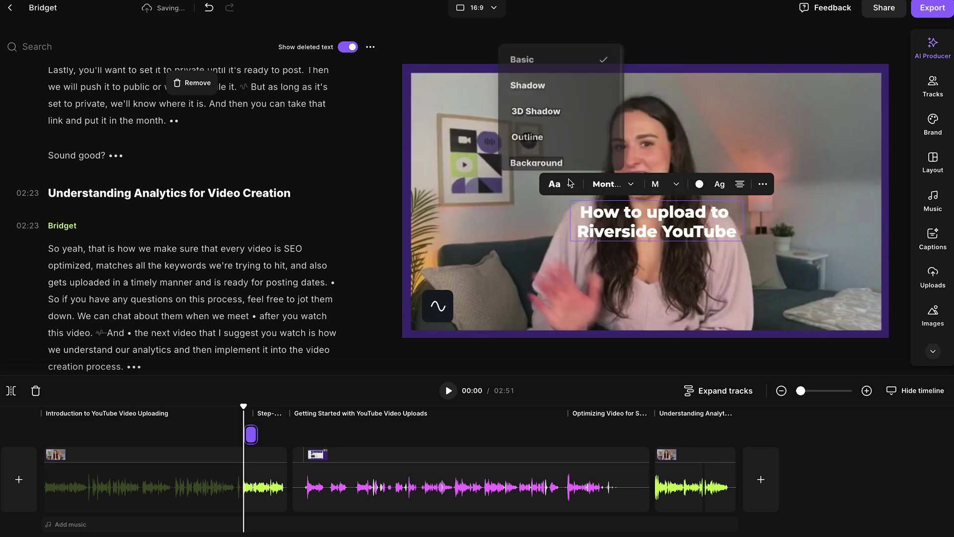
click(541, 82)
drag(664, 229, 793, 160)
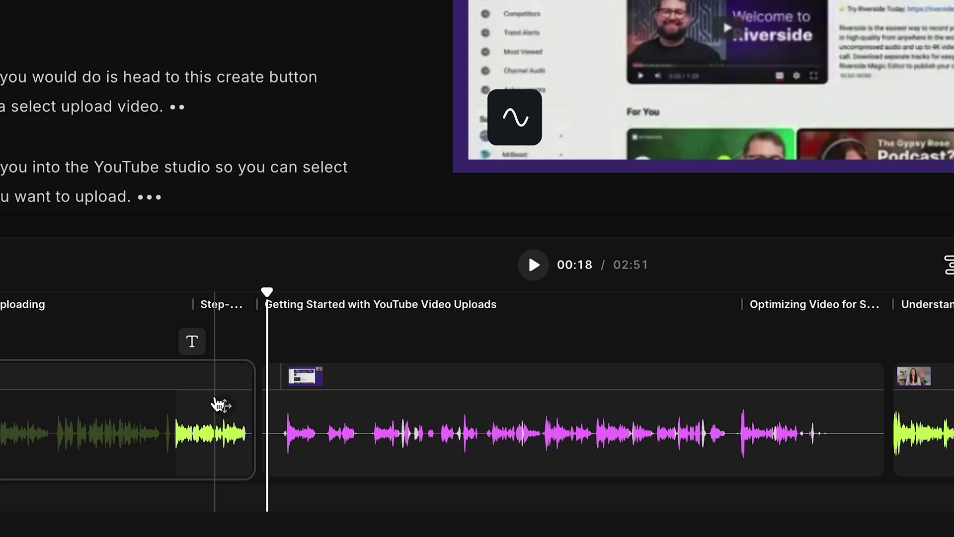
Step: Stretch the title overlay on the timeline to last until about 00:19, then open Images
click(217, 405)
click(198, 376)
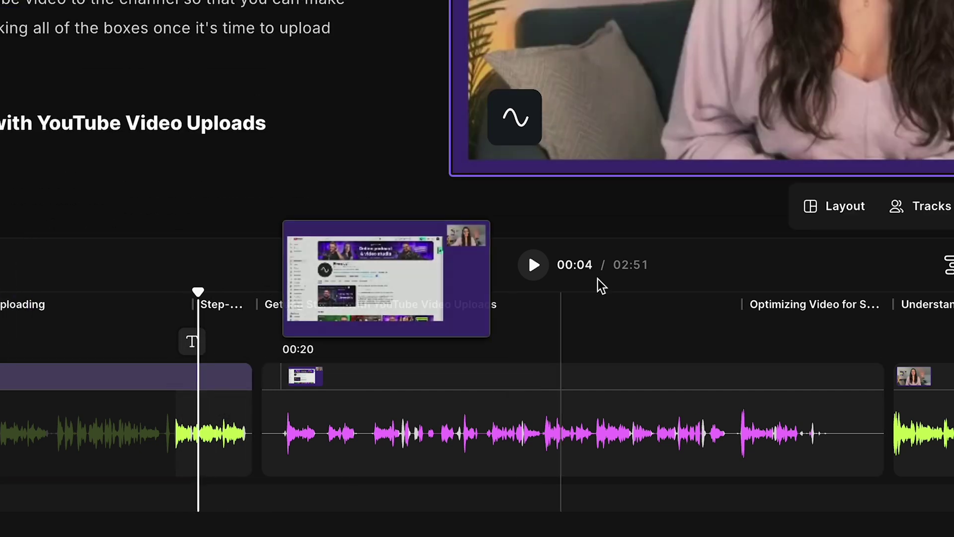
click(192, 346)
mouse_move(224, 340)
mouse_down()
mouse_move(454, 362)
mouse_move(272, 343)
mouse_up()
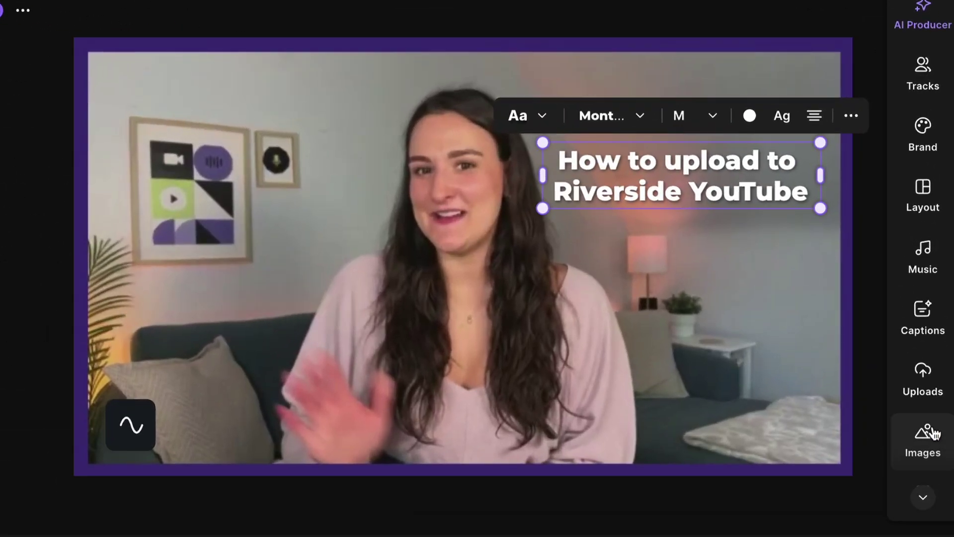
click(933, 313)
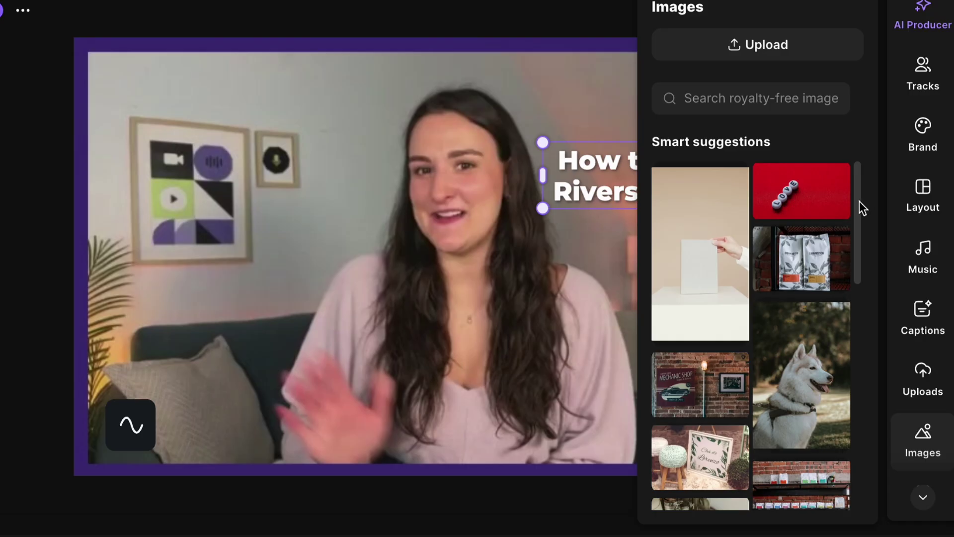
mouse_move(860, 201)
mouse_down()
mouse_move(869, 409)
mouse_move(868, 205)
mouse_up()
Step: Place the uploaded Monthly Podcast Listening chart on the video and expand it to fill the frame
click(766, 60)
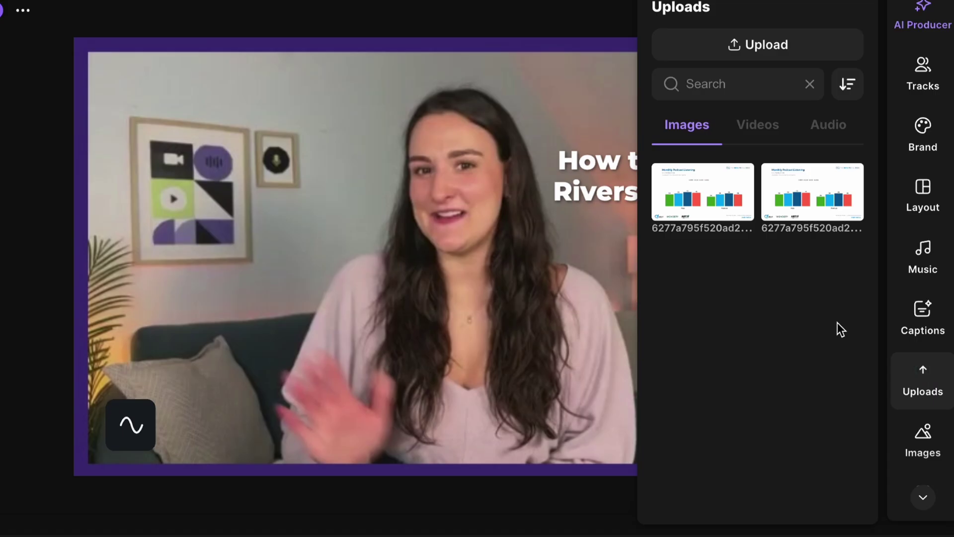
click(722, 213)
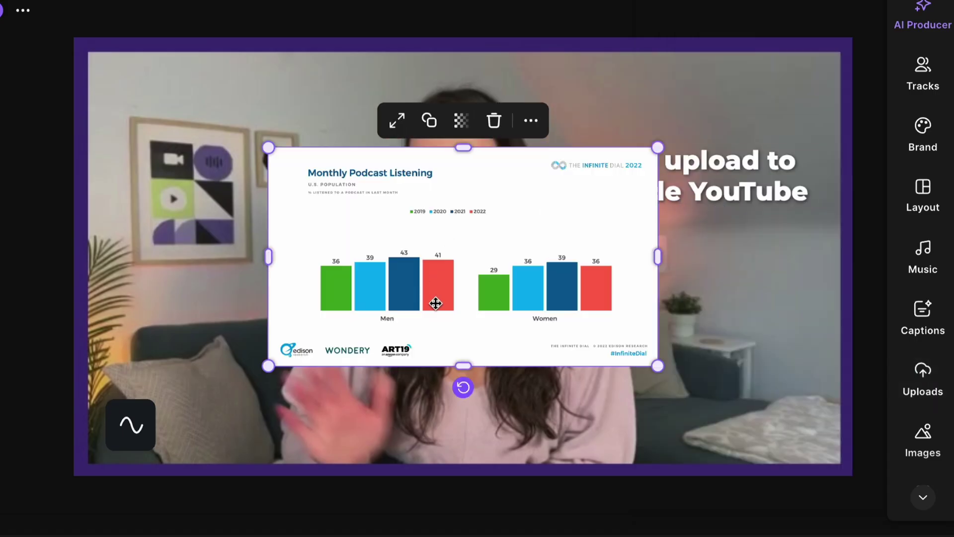
mouse_move(444, 281)
mouse_down()
mouse_move(339, 251)
mouse_move(298, 369)
mouse_move(367, 362)
mouse_move(442, 264)
mouse_up()
drag(264, 351, 321, 319)
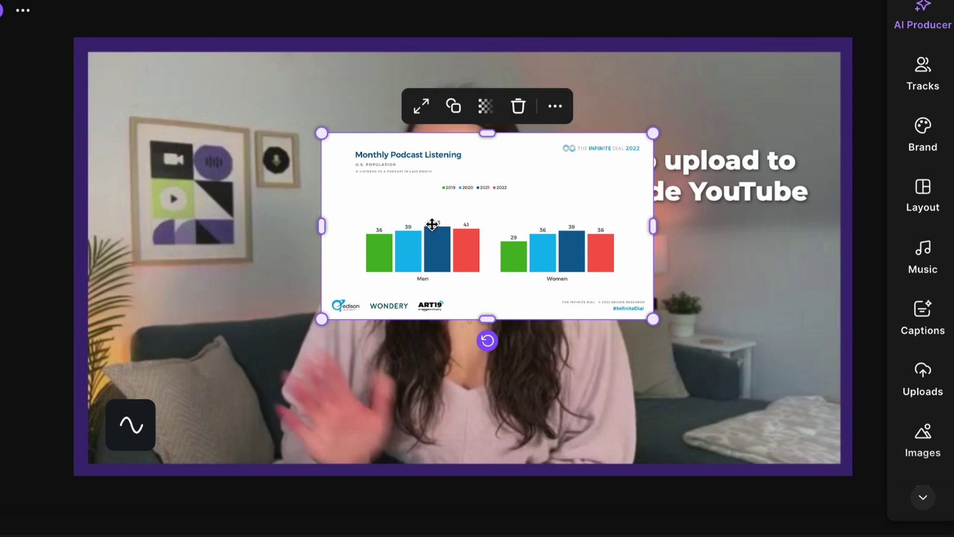
click(422, 107)
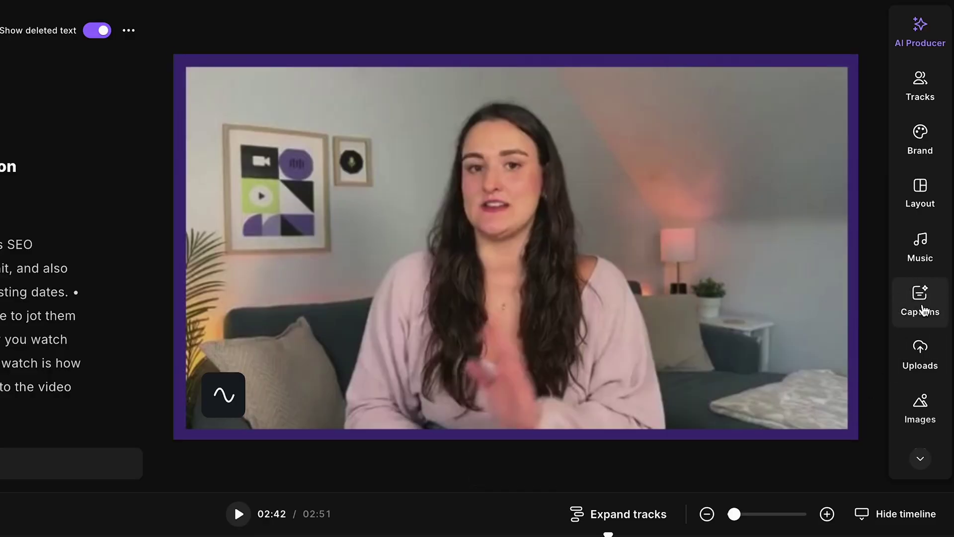
Step: Add captions with the first plain white preset at size M, then view Export's video quality options
click(921, 301)
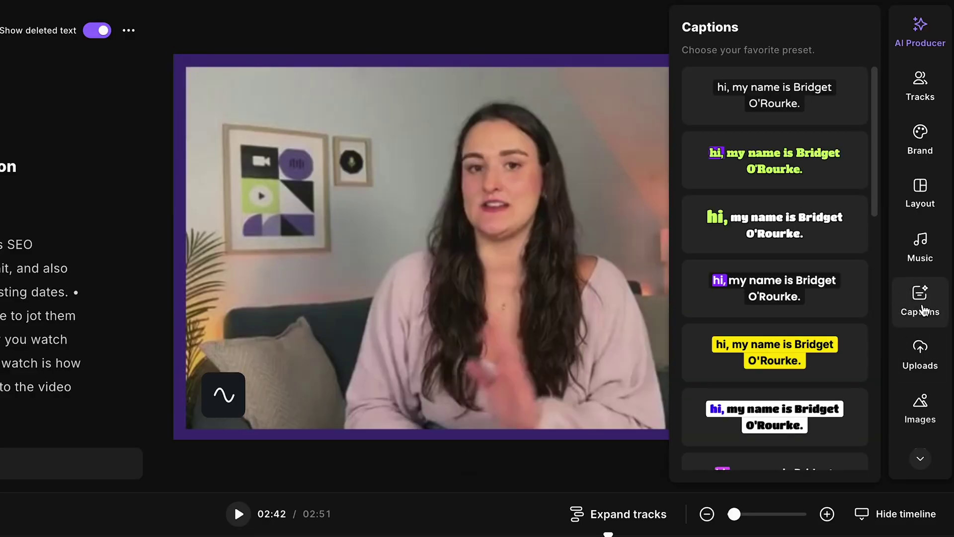
click(811, 106)
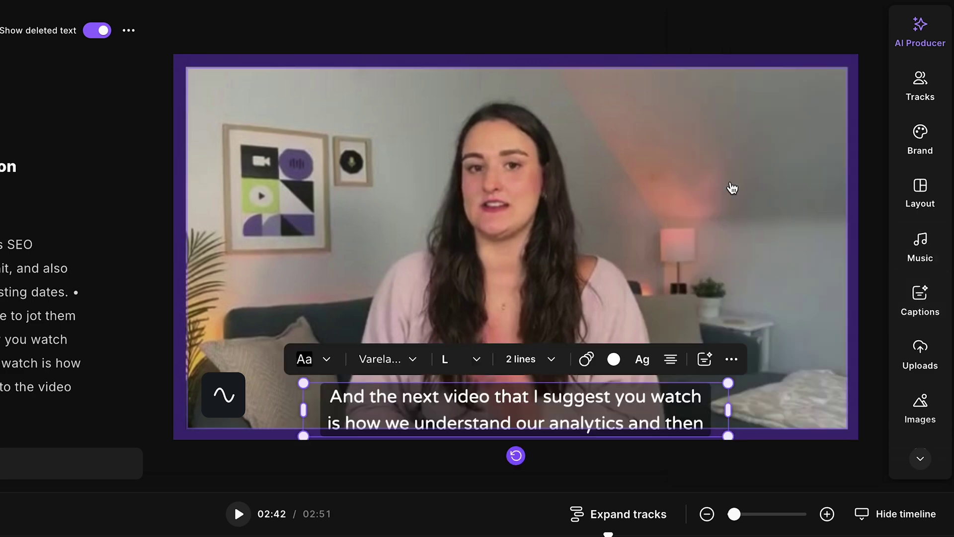
click(479, 363)
click(465, 209)
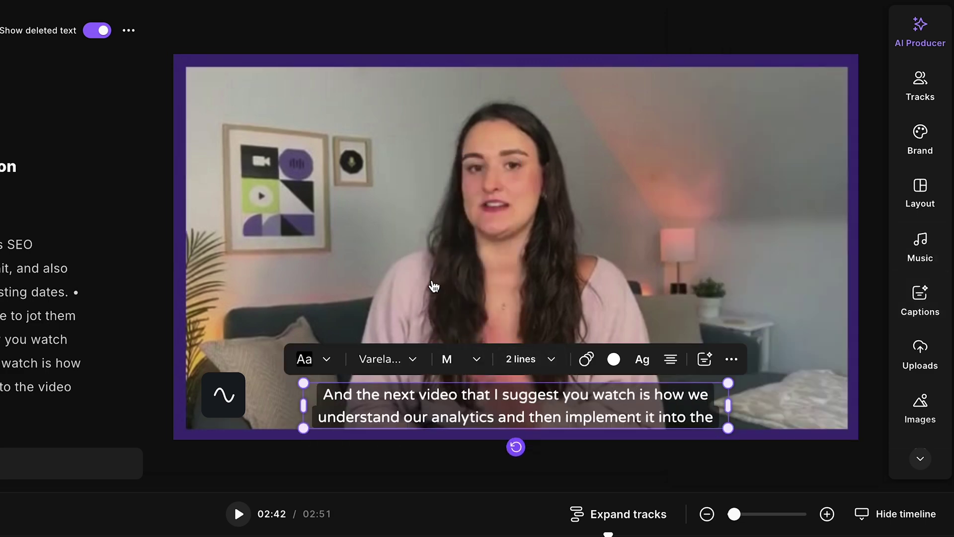
click(326, 358)
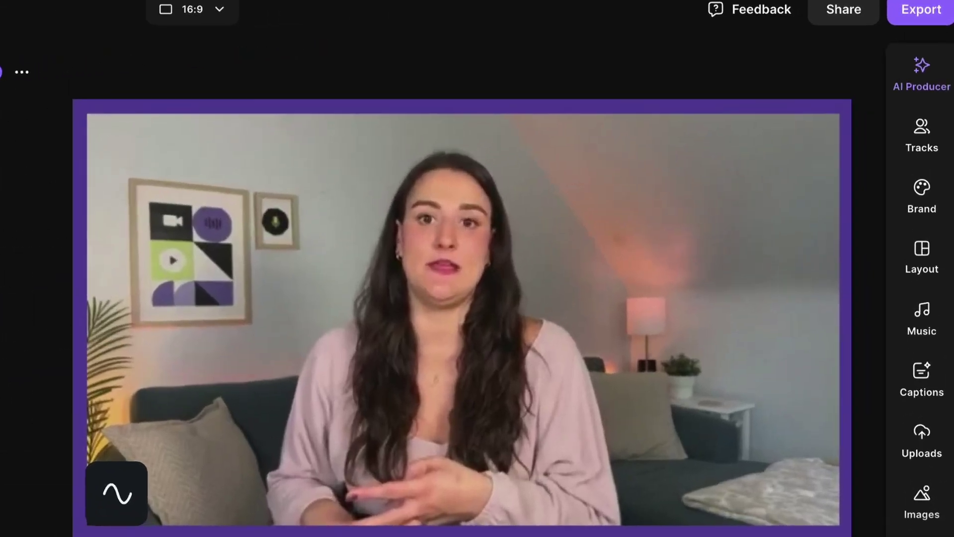
click(927, 20)
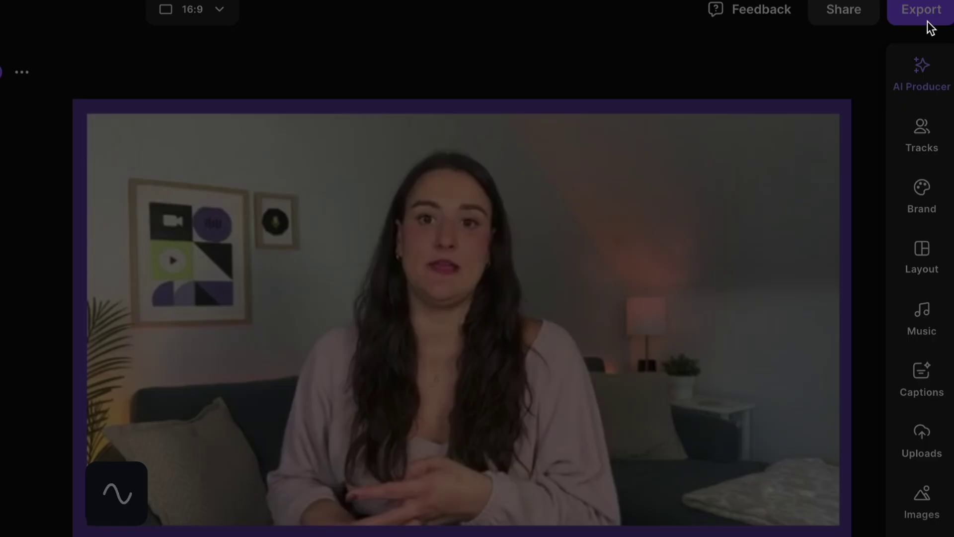
click(936, 172)
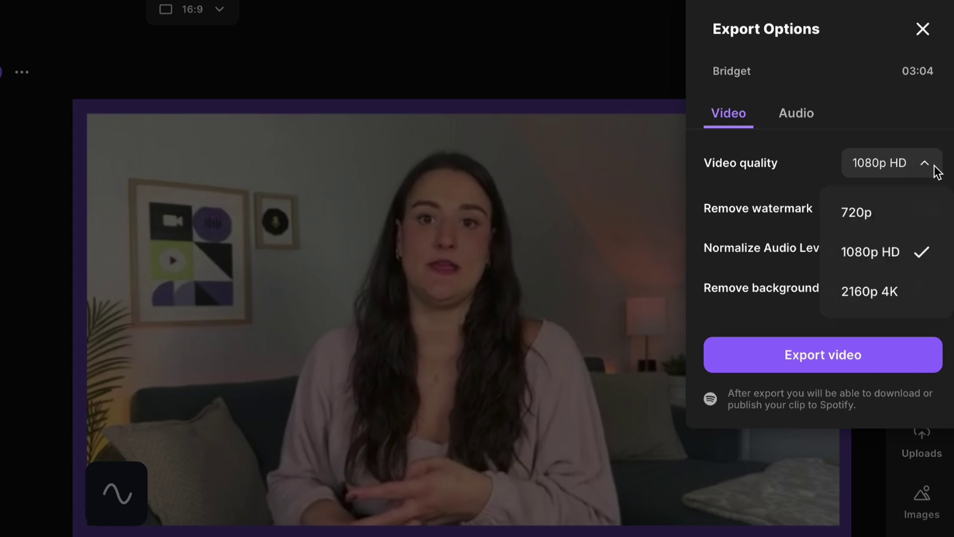